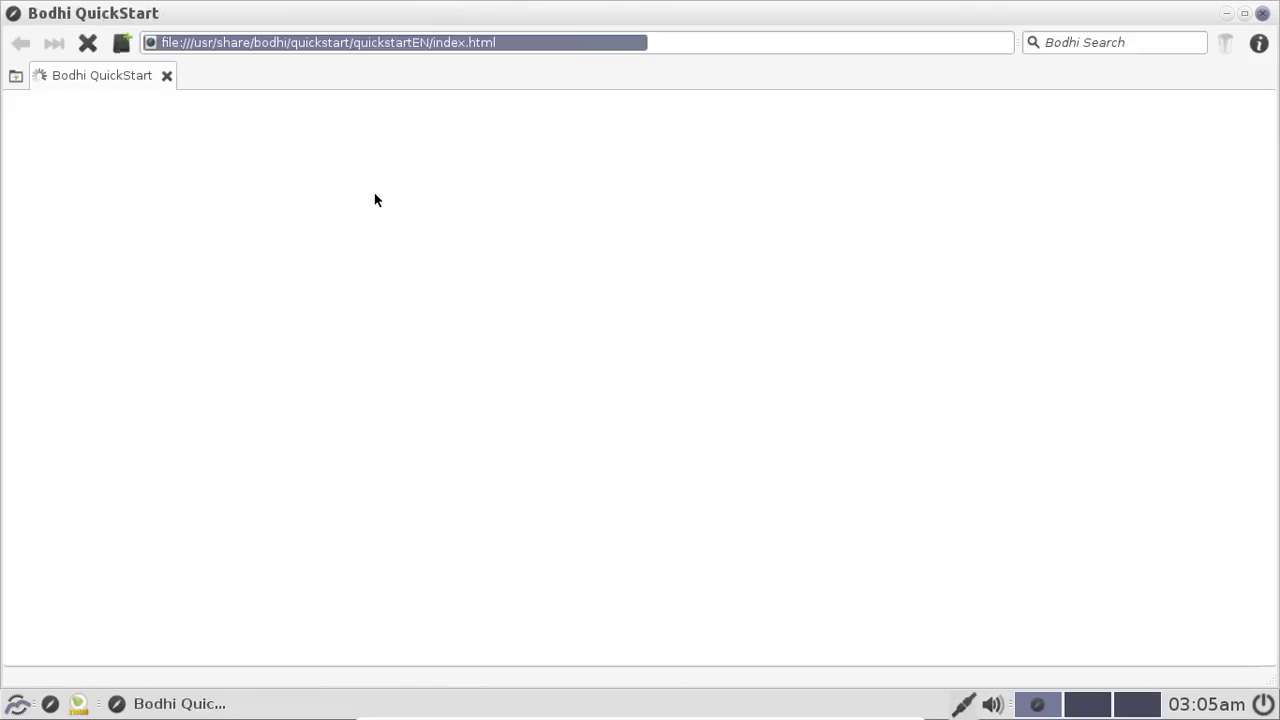
- Close the Bodhi QuickStart page and launch the Bodhi installer
{"action": "left_click", "coordinate": [1262, 14]}
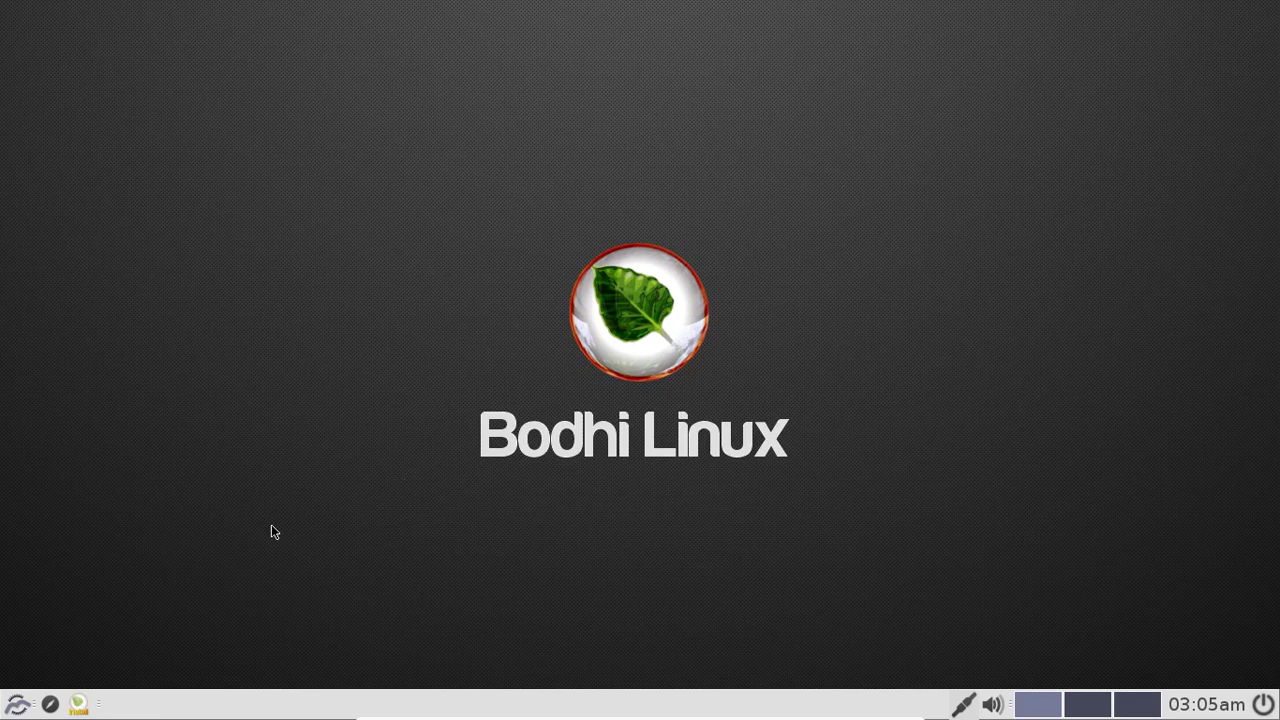
{"action": "left_click", "coordinate": [99, 704]}
{"action": "left_click", "coordinate": [80, 712]}
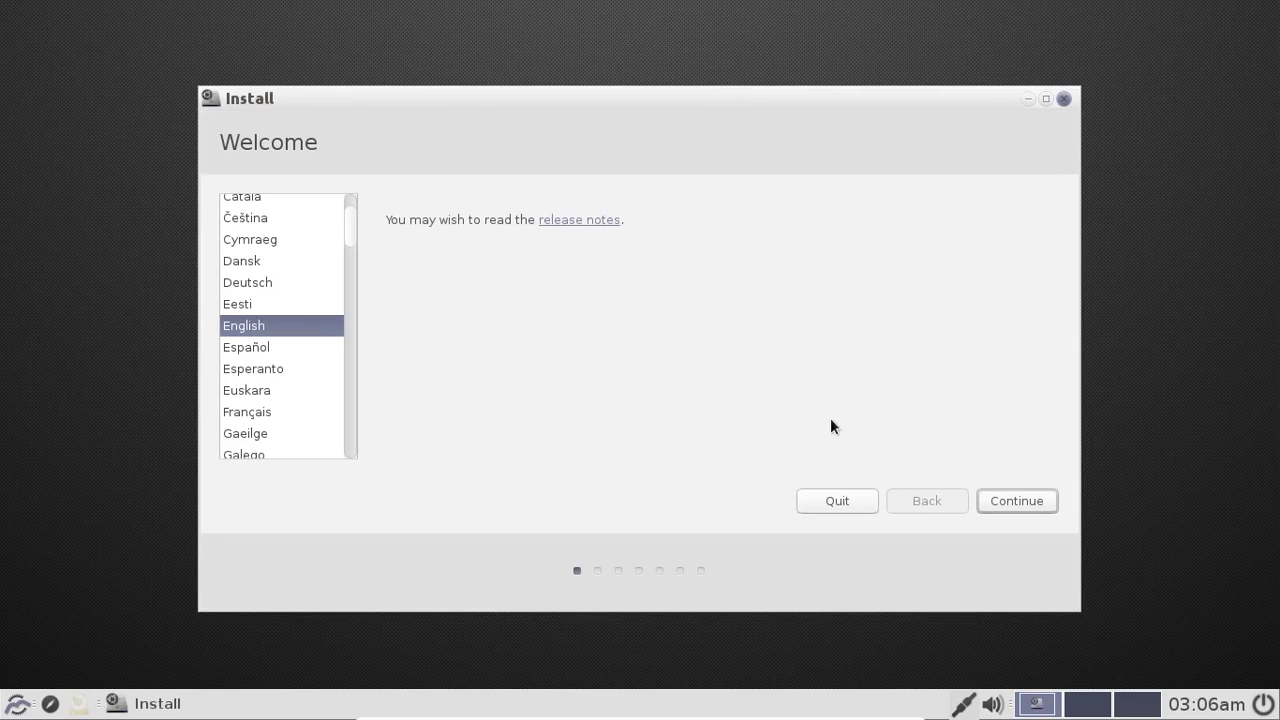
- Set the installer language to Español, leave updates and third-party software off, and choose Más opciones as the installation type
{"action": "left_click", "coordinate": [286, 348]}
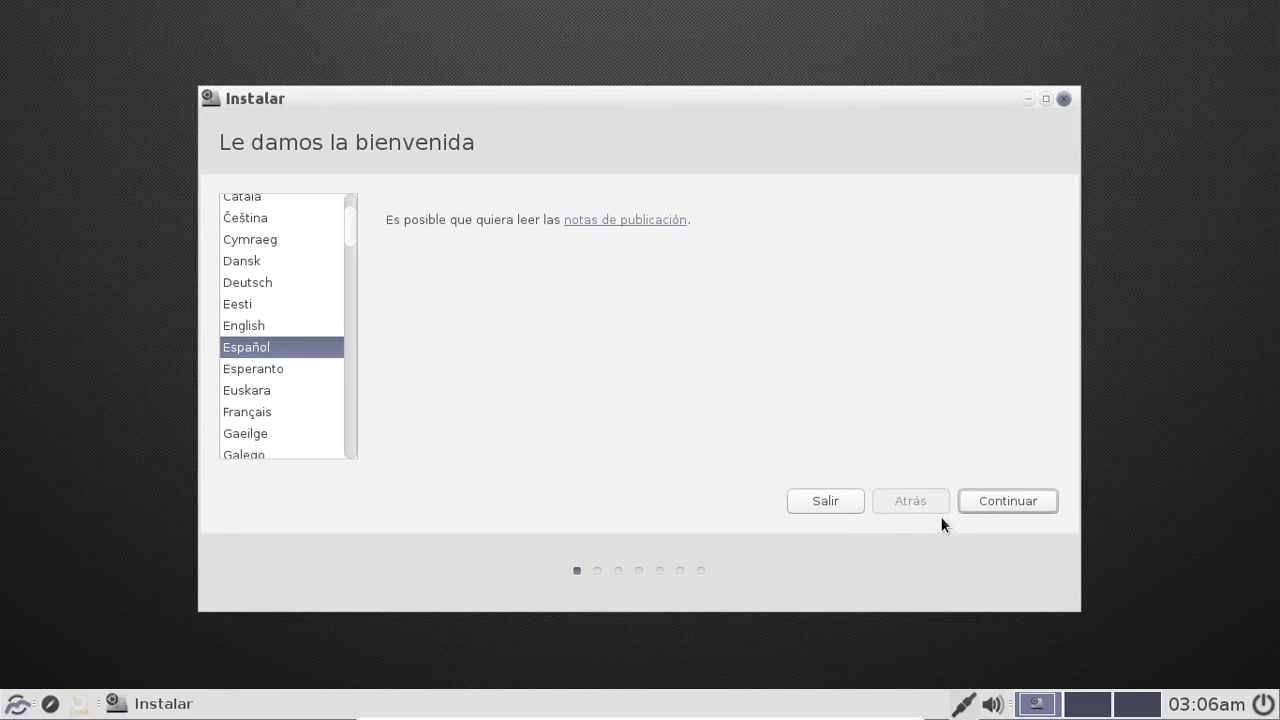
{"action": "left_click", "coordinate": [987, 501]}
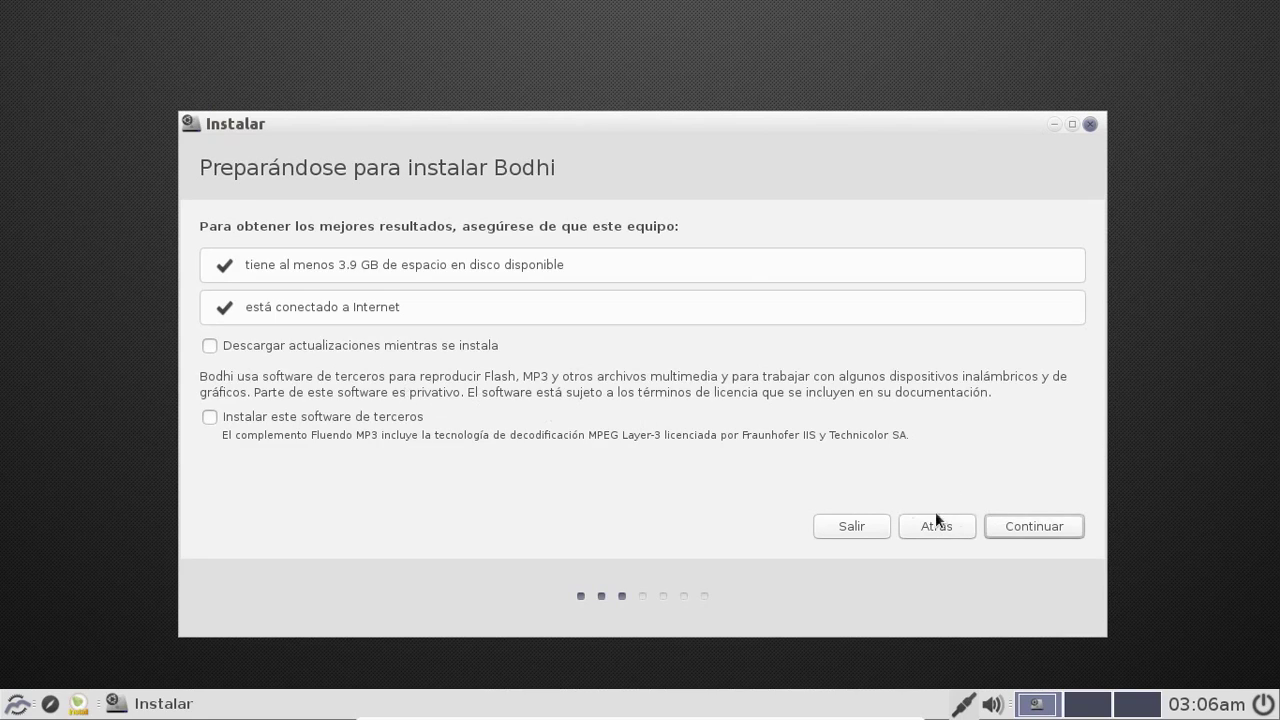
{"action": "left_click", "coordinate": [1029, 523]}
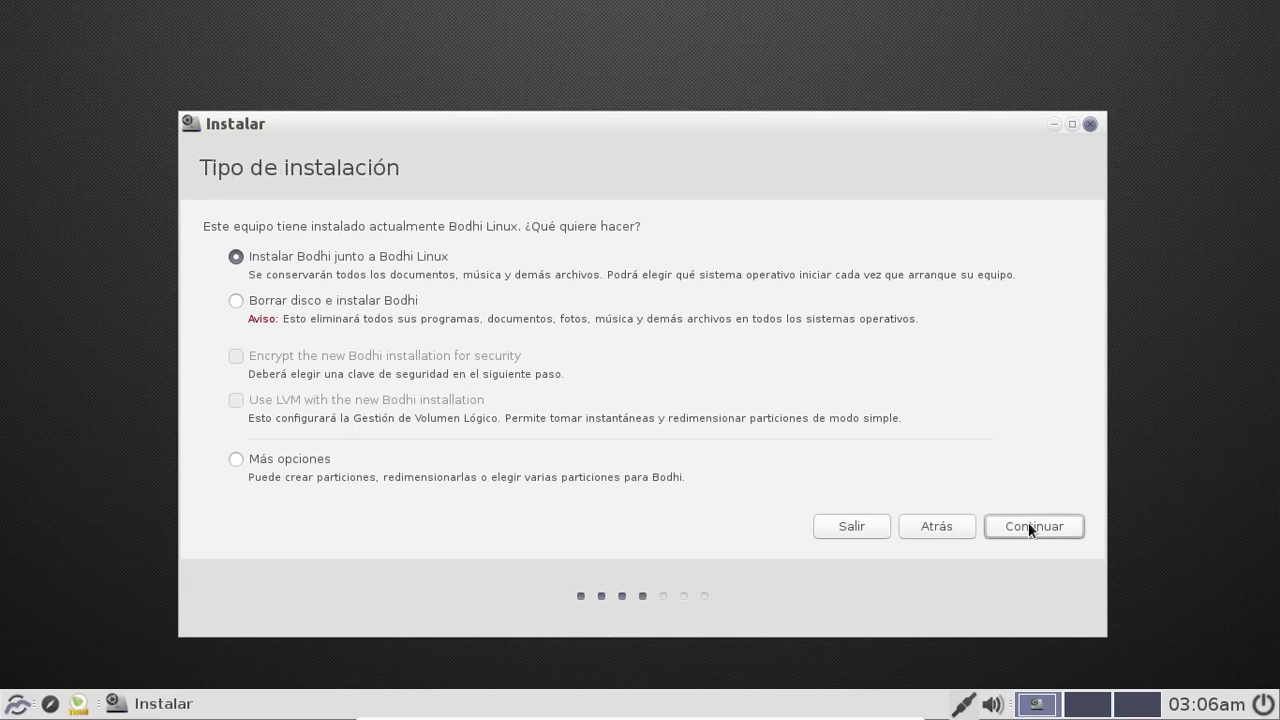
{"action": "left_click", "coordinate": [270, 458]}
{"action": "left_click", "coordinate": [1022, 528]}
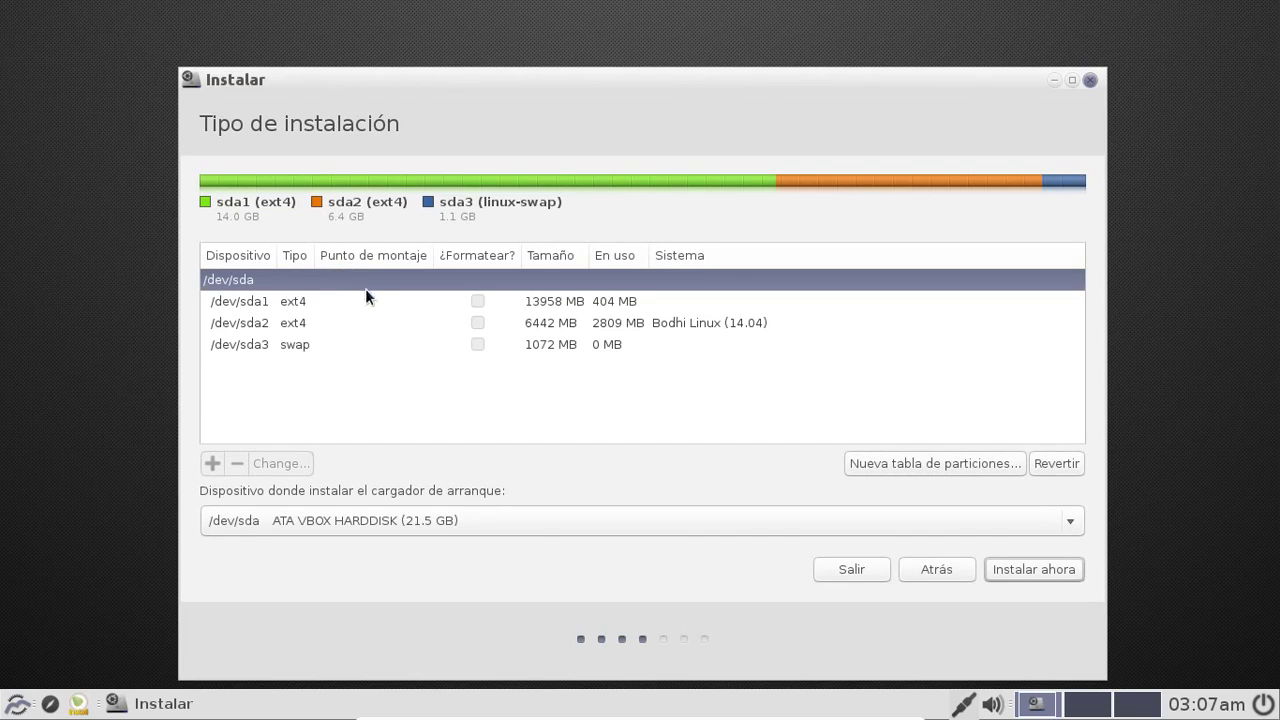
- Configure /dev/sda2 as a formatted ext4 partition mounted at / and accept writing the changes to disk
{"action": "left_click", "coordinate": [283, 322]}
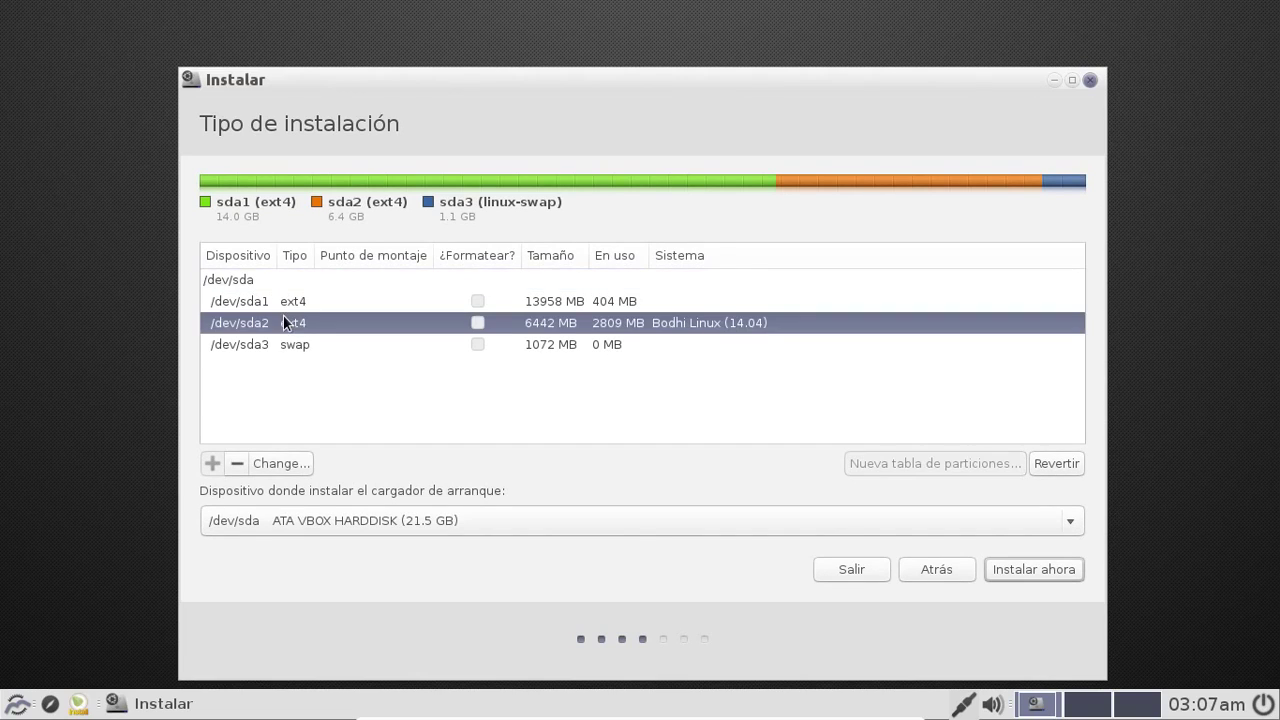
{"action": "left_click", "coordinate": [277, 462]}
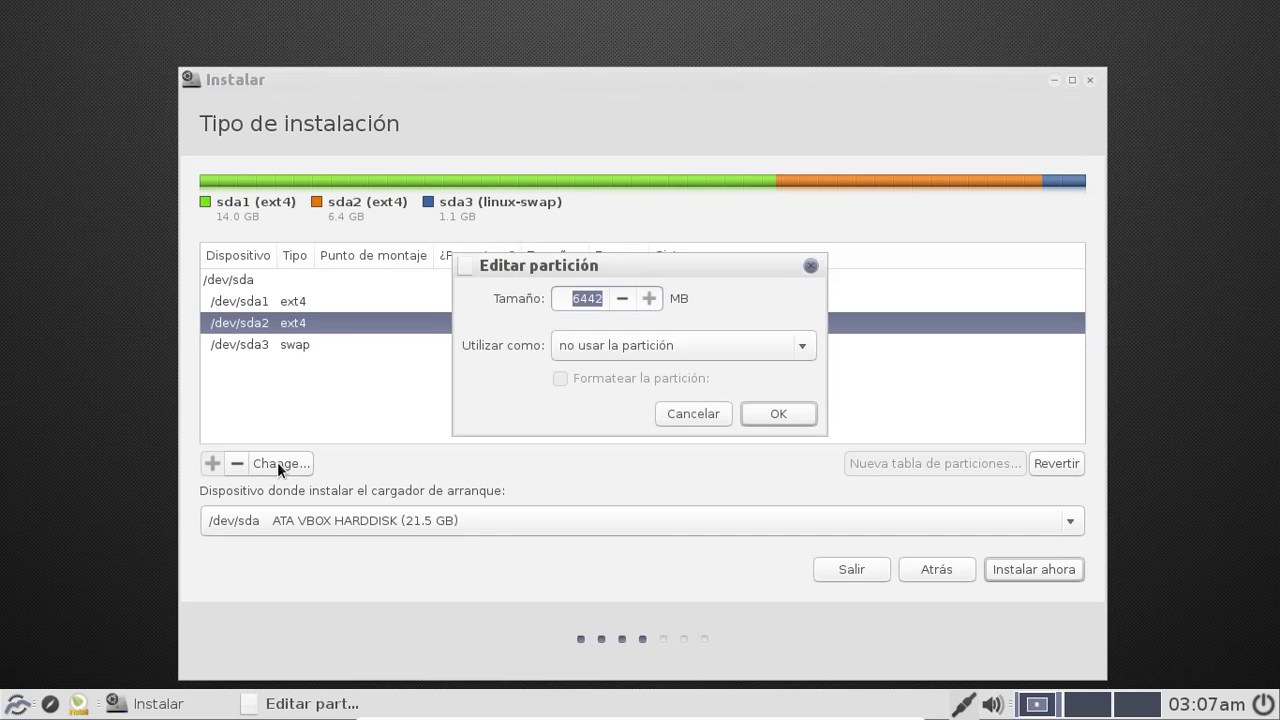
{"action": "left_click", "coordinate": [667, 342]}
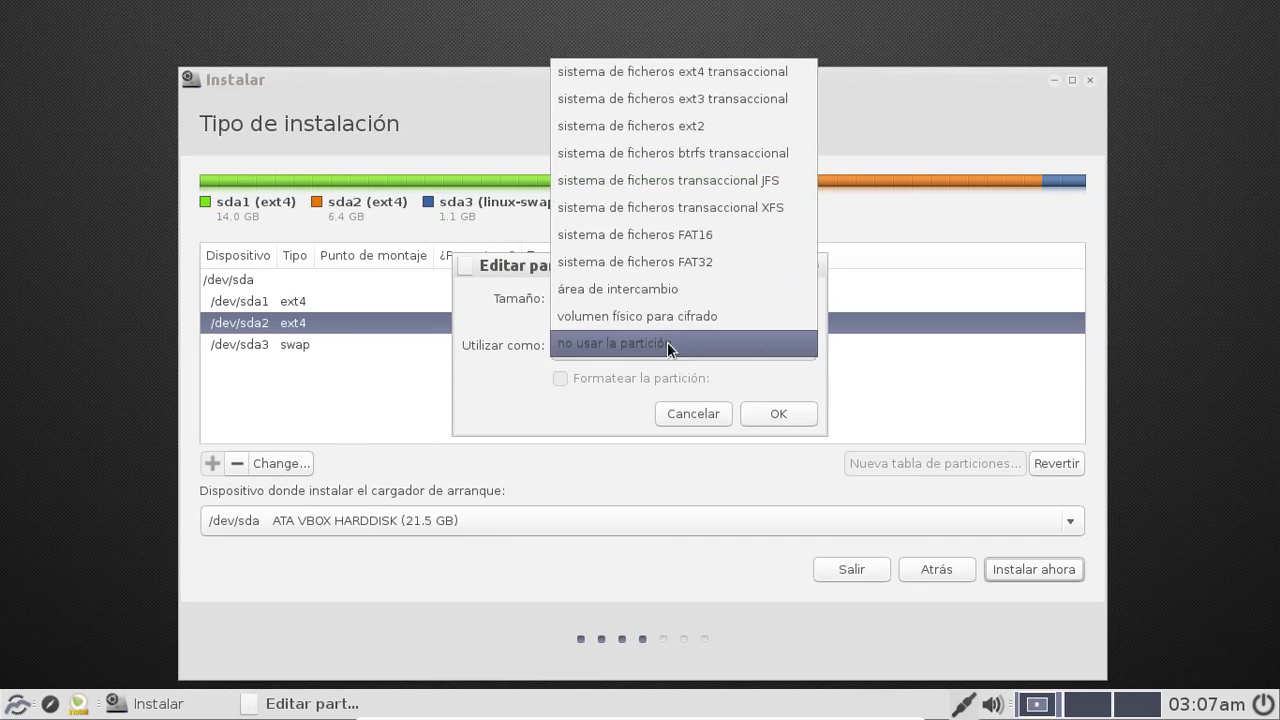
{"action": "left_click", "coordinate": [656, 72]}
{"action": "left_click", "coordinate": [589, 379]}
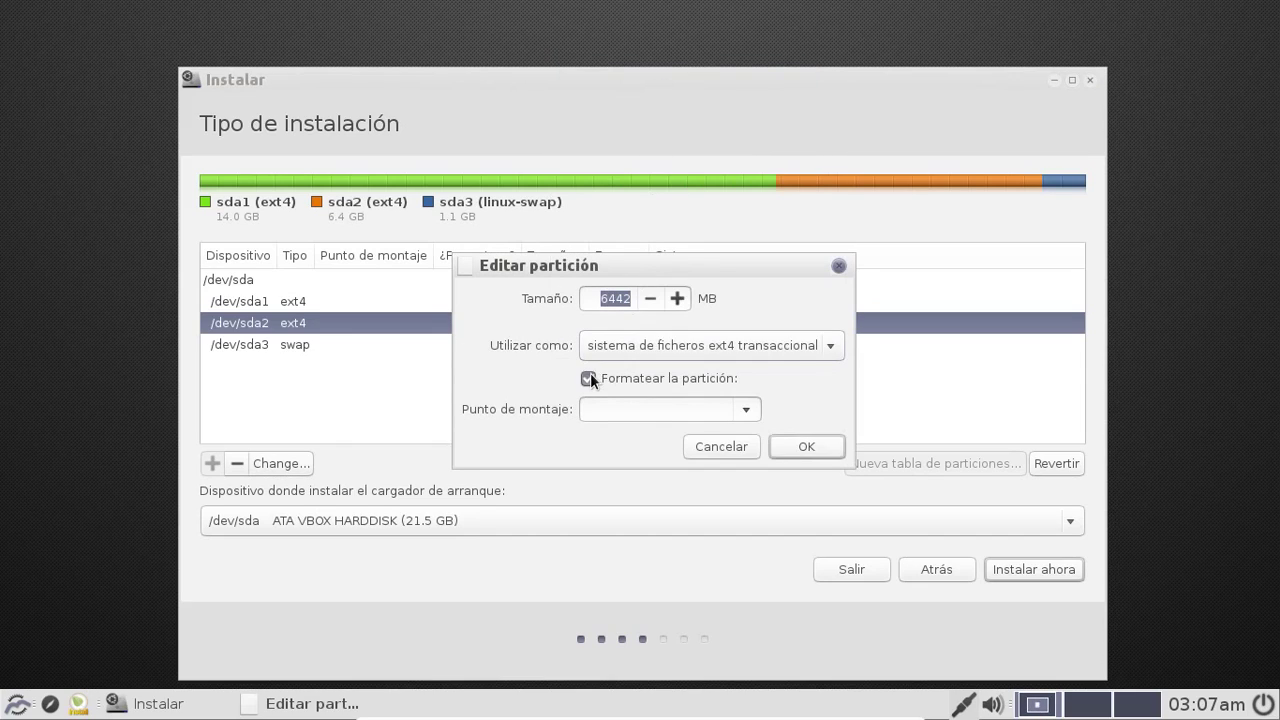
{"action": "left_click", "coordinate": [746, 409]}
{"action": "left_click", "coordinate": [743, 432]}
{"action": "left_click", "coordinate": [808, 446]}
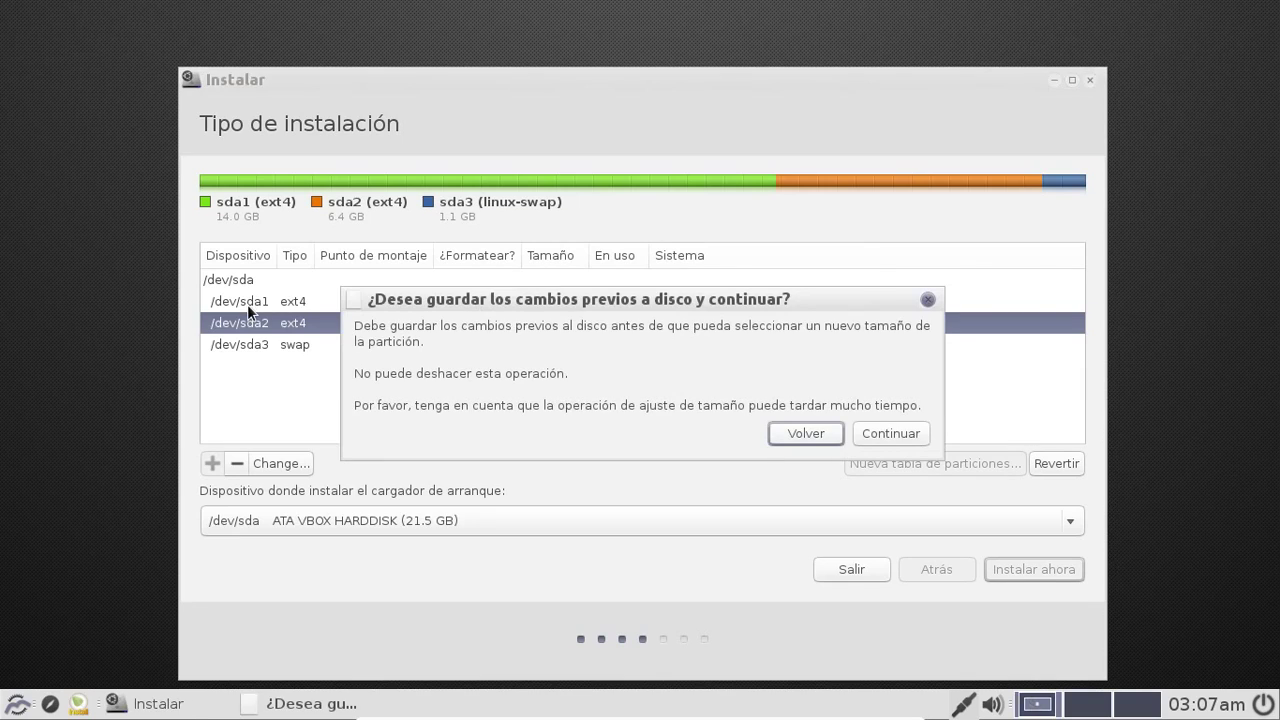
{"action": "key", "text": "Tab"}
{"action": "key", "text": "Return"}
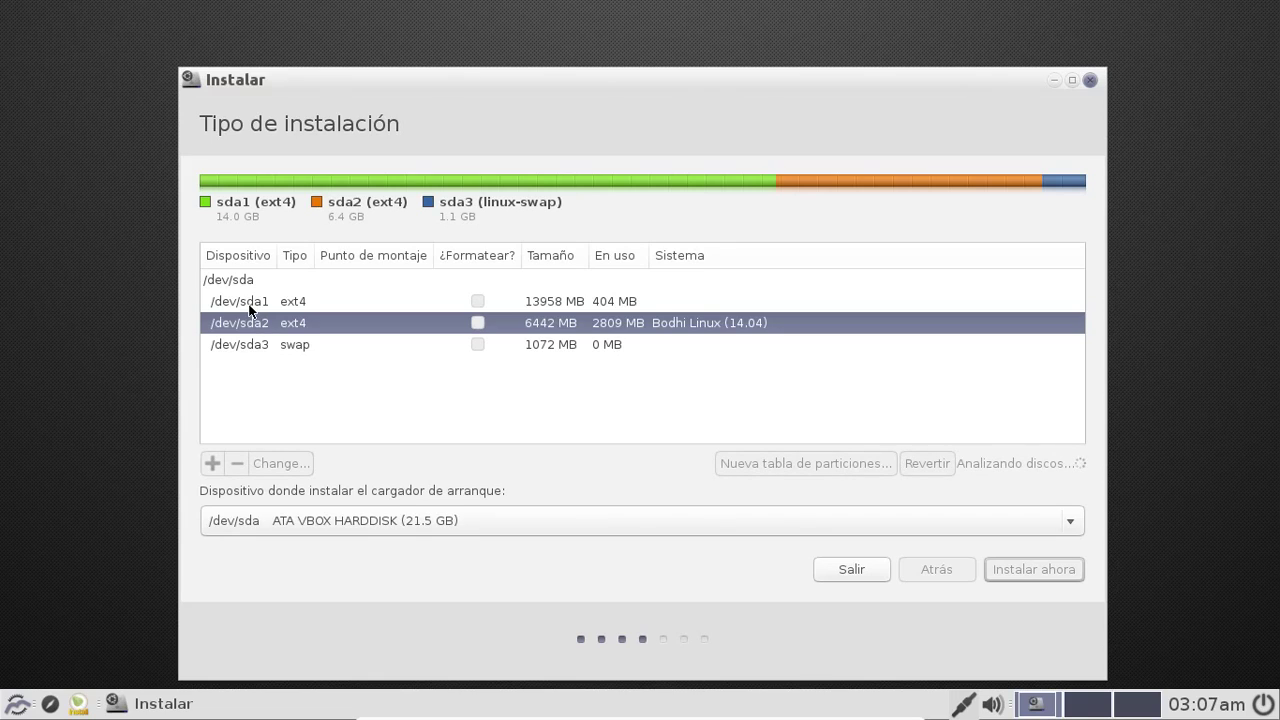
- Configure /dev/sda1 as an ext4 partition mounted at /home, without formatting it
{"action": "left_click", "coordinate": [249, 305]}
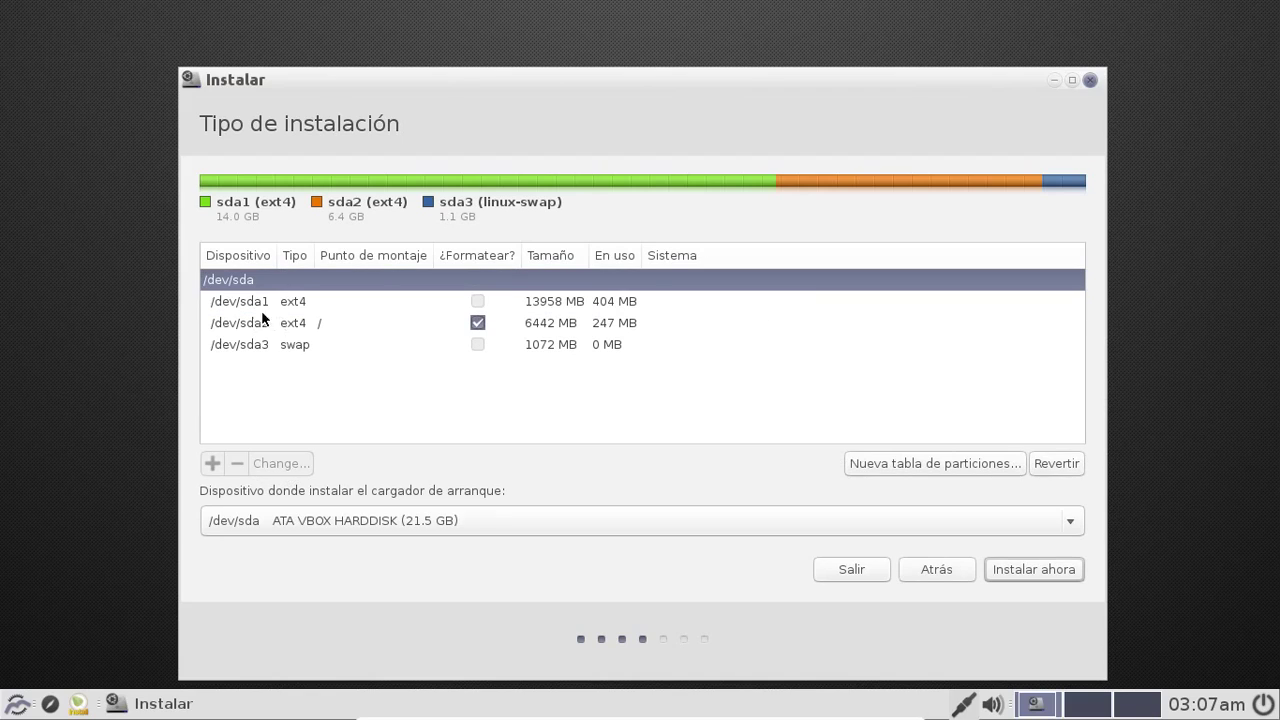
{"action": "left_click", "coordinate": [248, 303]}
{"action": "left_click", "coordinate": [285, 463]}
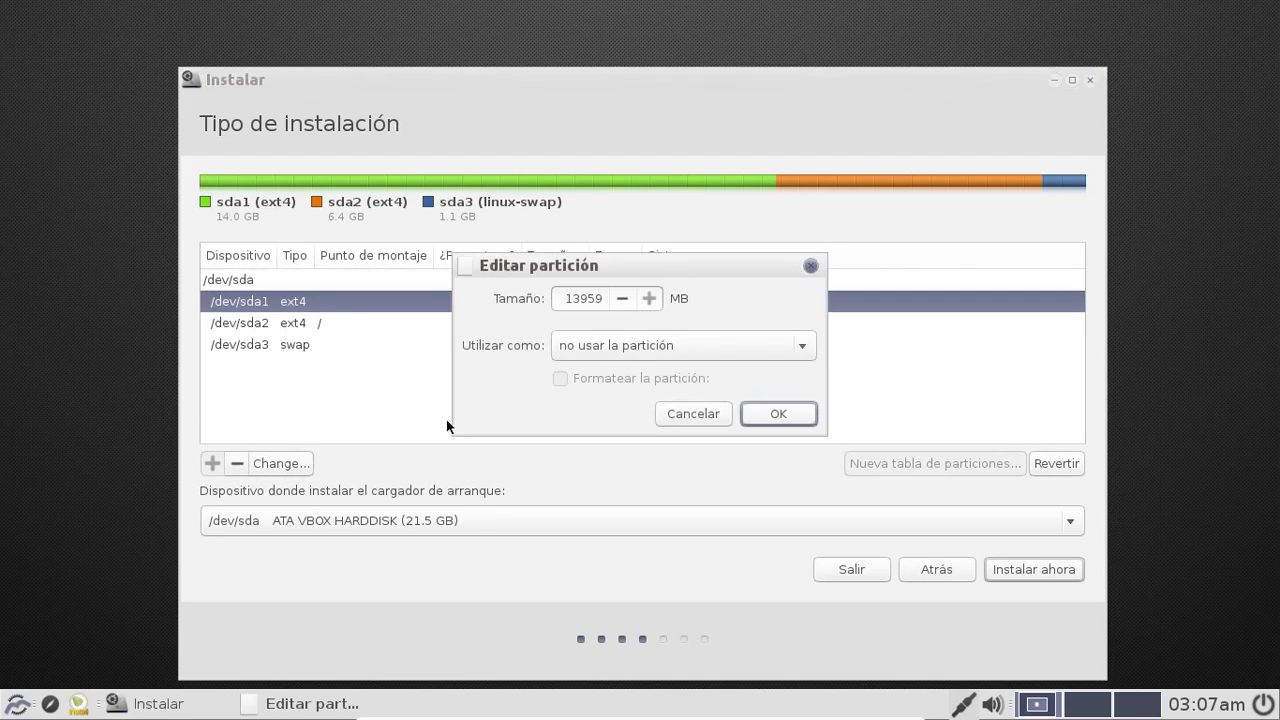
{"action": "left_click", "coordinate": [639, 347]}
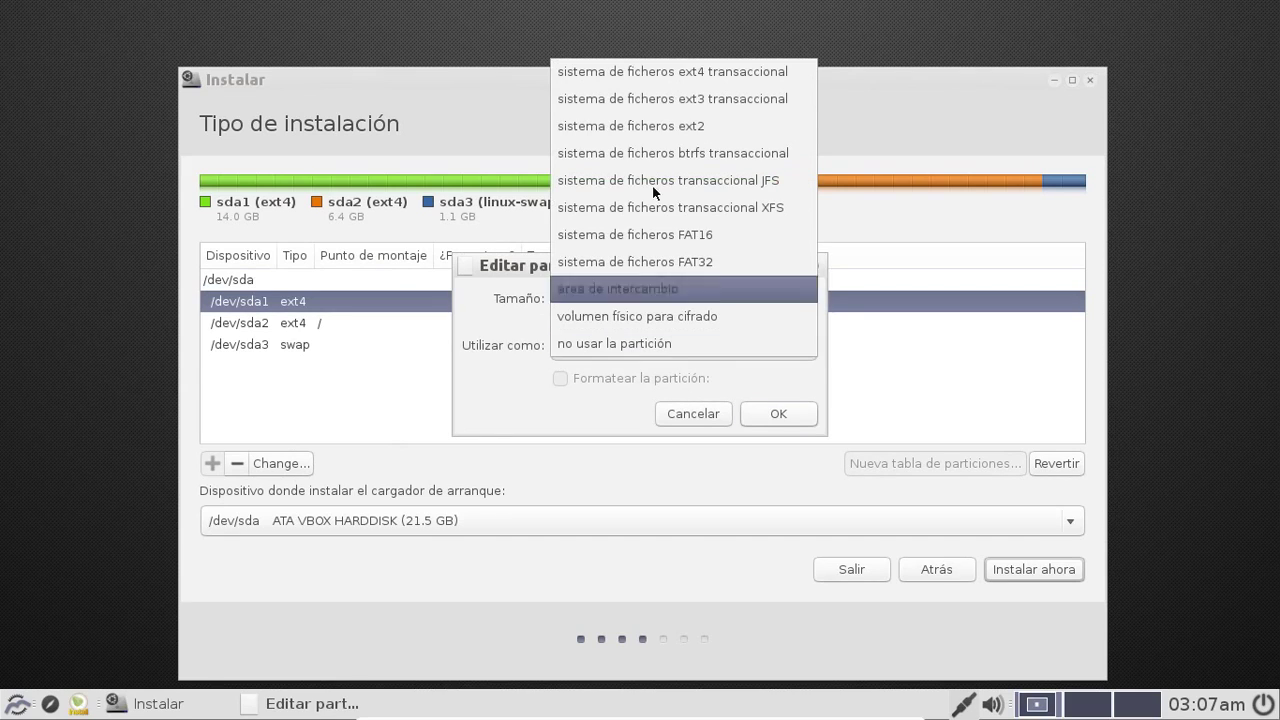
{"action": "left_click", "coordinate": [648, 76]}
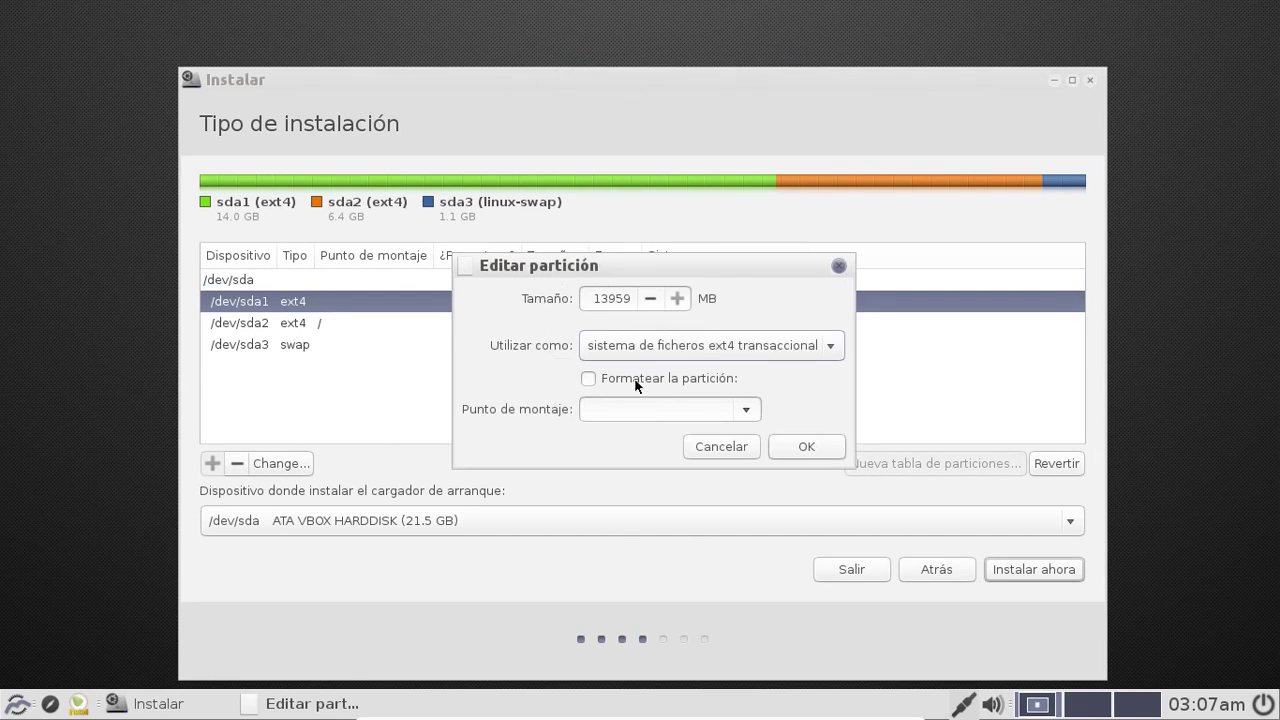
{"action": "left_click", "coordinate": [747, 410]}
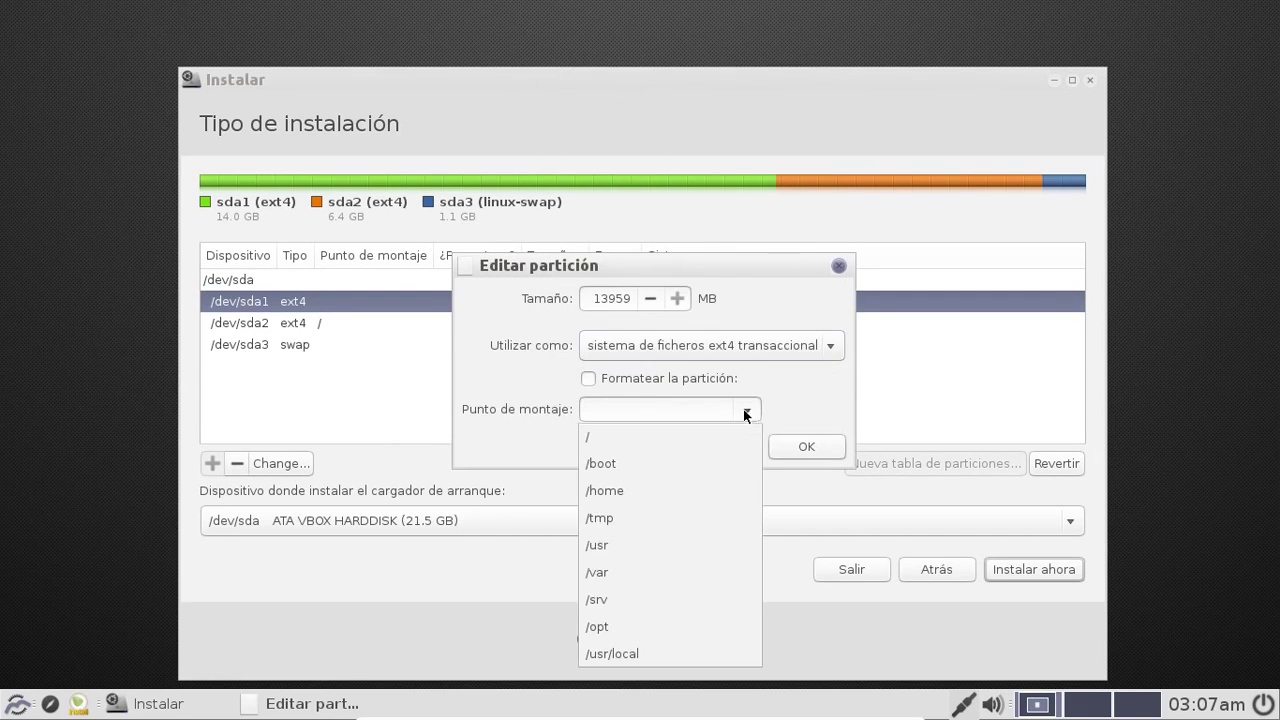
{"action": "left_click", "coordinate": [703, 488]}
{"action": "left_click", "coordinate": [809, 453]}
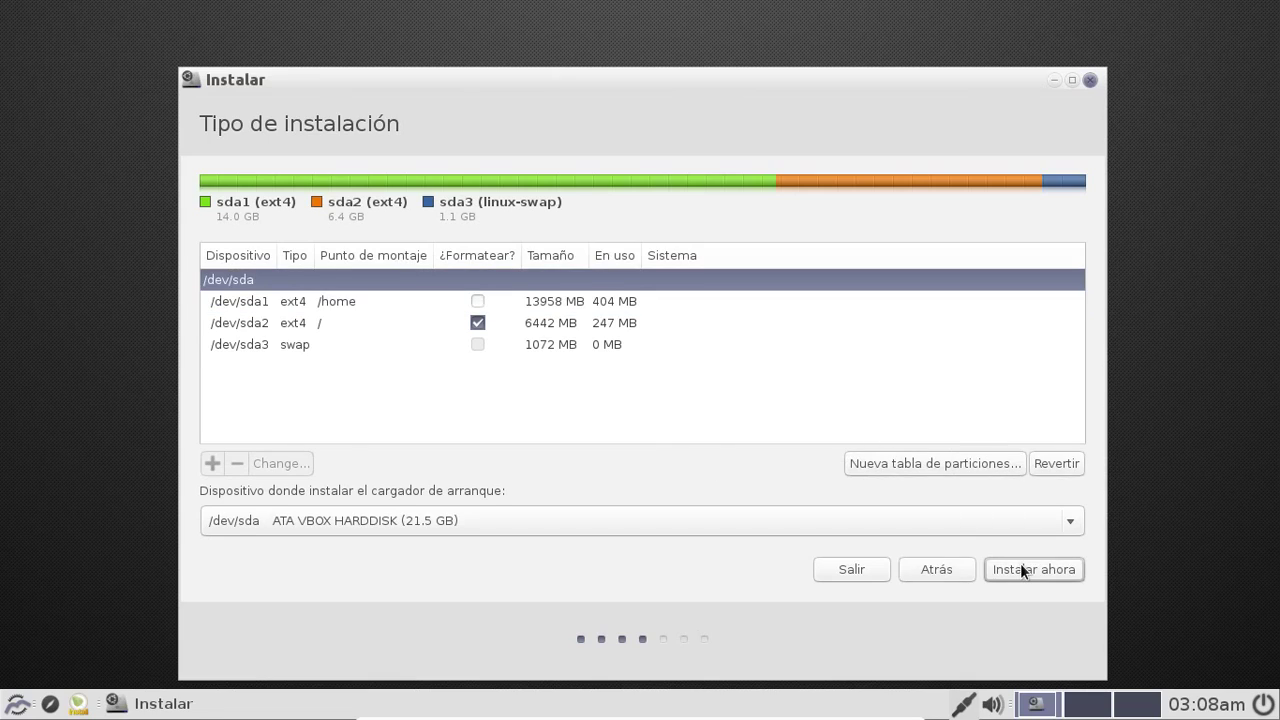
- Start the installation with a location in southern South America and the Español (latinoamericano) keyboard layout
{"action": "left_click", "coordinate": [1020, 564]}
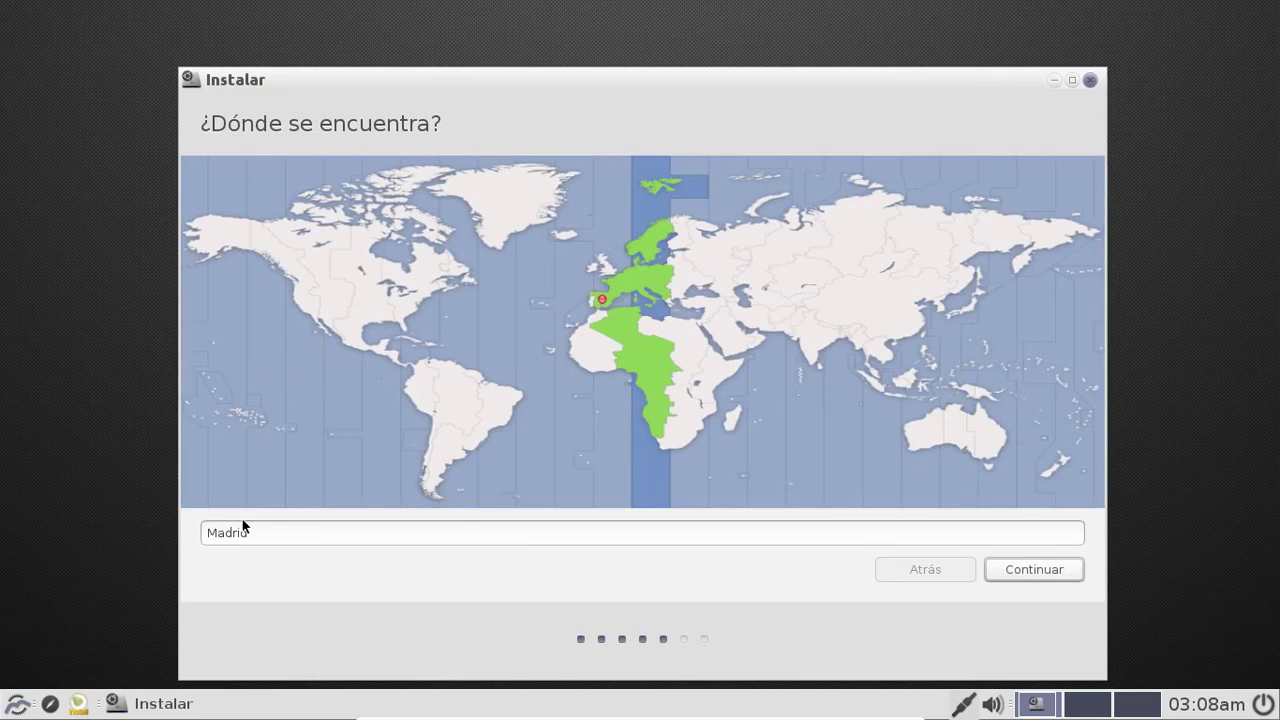
{"action": "left_click", "coordinate": [446, 438]}
{"action": "left_click", "coordinate": [1032, 566]}
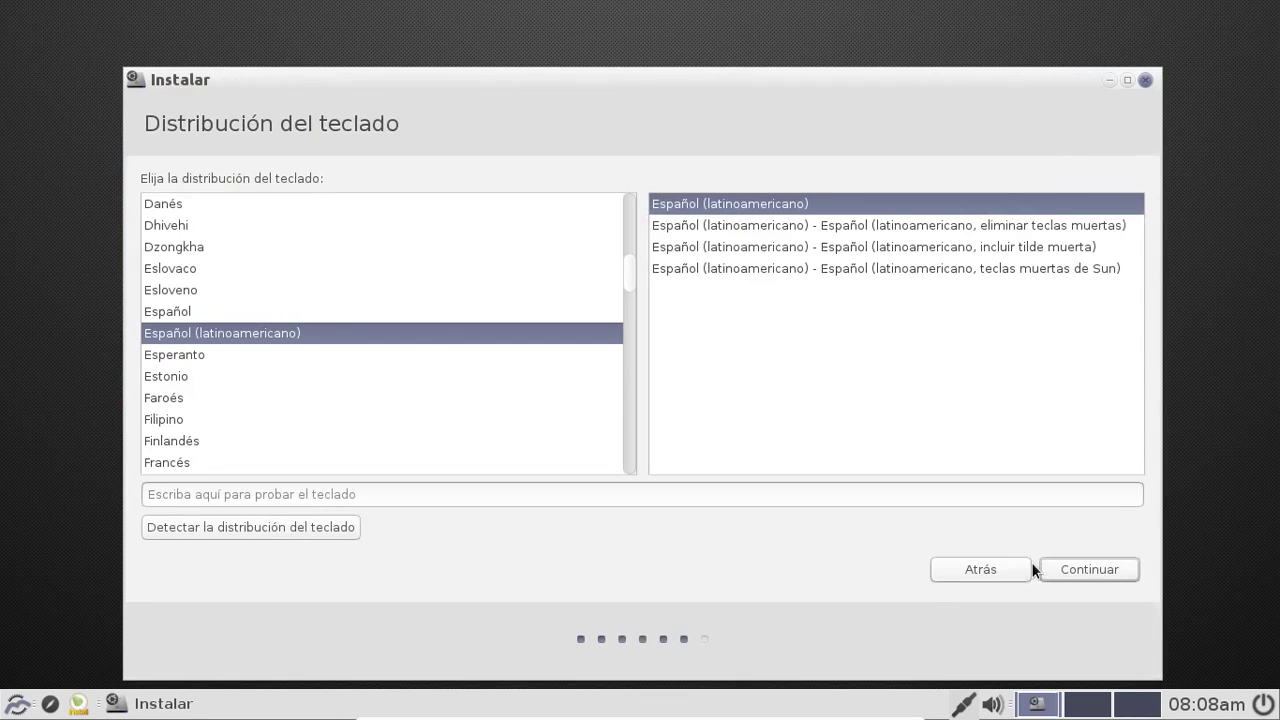
{"action": "left_click", "coordinate": [1062, 570]}
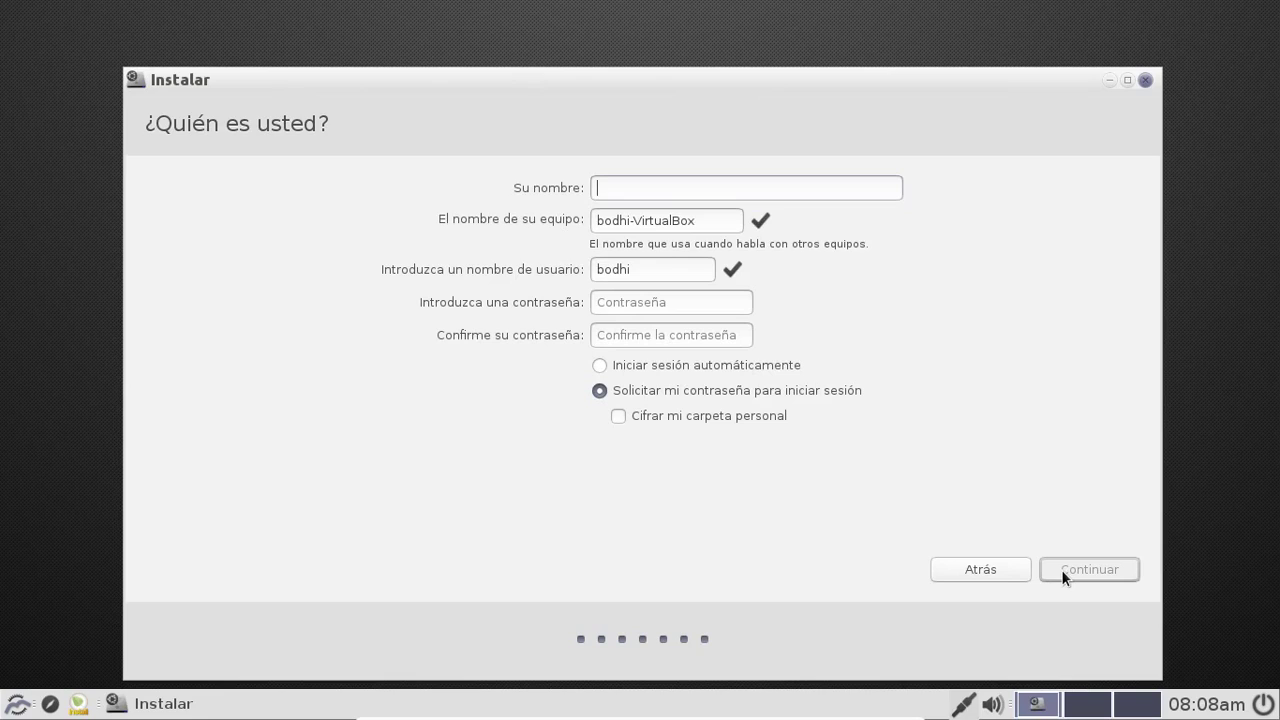
- Enter the user's name and username for the new account, and name the computer bodhilinux
{"action": "type", "text": "ice"}
{"action": "key", "text": "Tab"}
{"action": "type", "text": "bodhilinux"}
{"action": "key", "text": "Tab"}
{"action": "type", "text": "ice"}
{"action": "key", "text": "Tab"}
- Enter and confirm the account password, keep the password required at login, and submit the user details
{"action": "type", "text": "******"}
{"action": "key", "text": "BackSpace"}
{"action": "key", "text": "BackSpace"}
{"action": "key", "text": "BackSpace"}
{"action": "key", "text": "BackSpace"}
{"action": "key", "text": "BackSpace"}
{"action": "key", "text": "BackSpace"}
{"action": "type", "text": "******"}
{"action": "key", "text": "Tab"}
{"action": "type", "text": "******"}
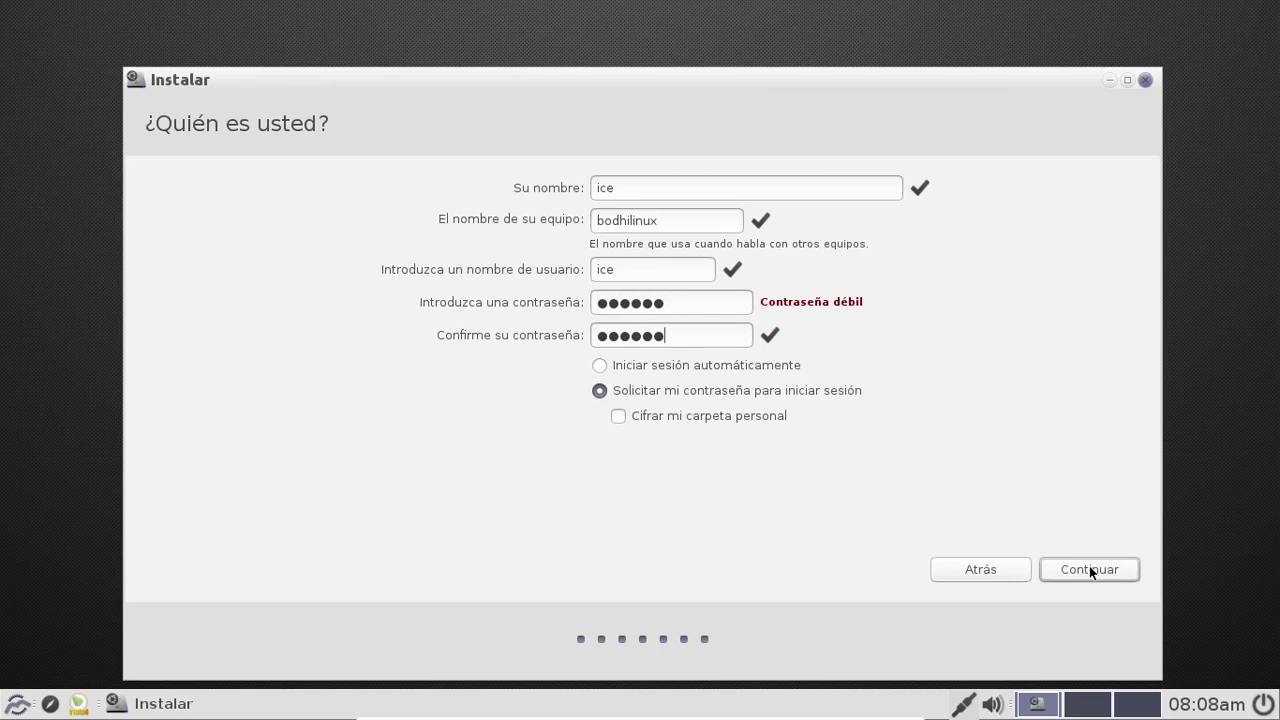
{"action": "left_click", "coordinate": [1090, 569]}
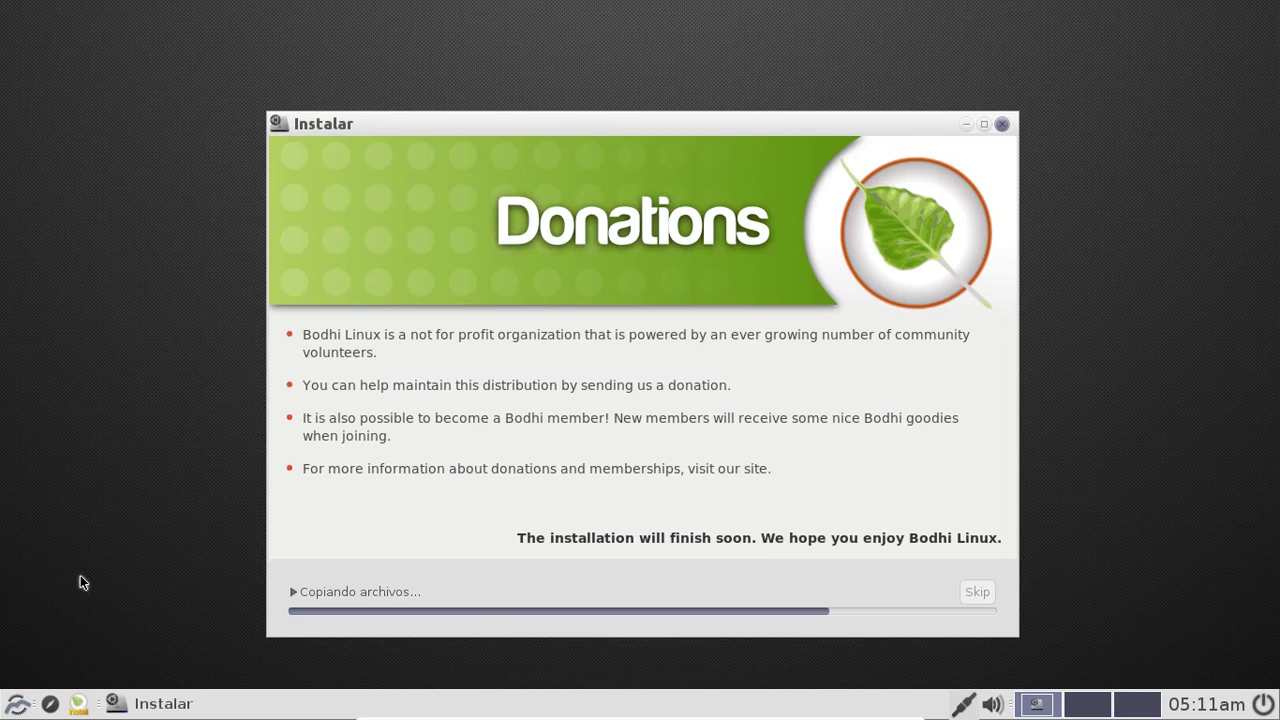
- Expand the file-copying details and, once installation finishes, restart the computer into the default boot entry
{"action": "left_click", "coordinate": [292, 593]}
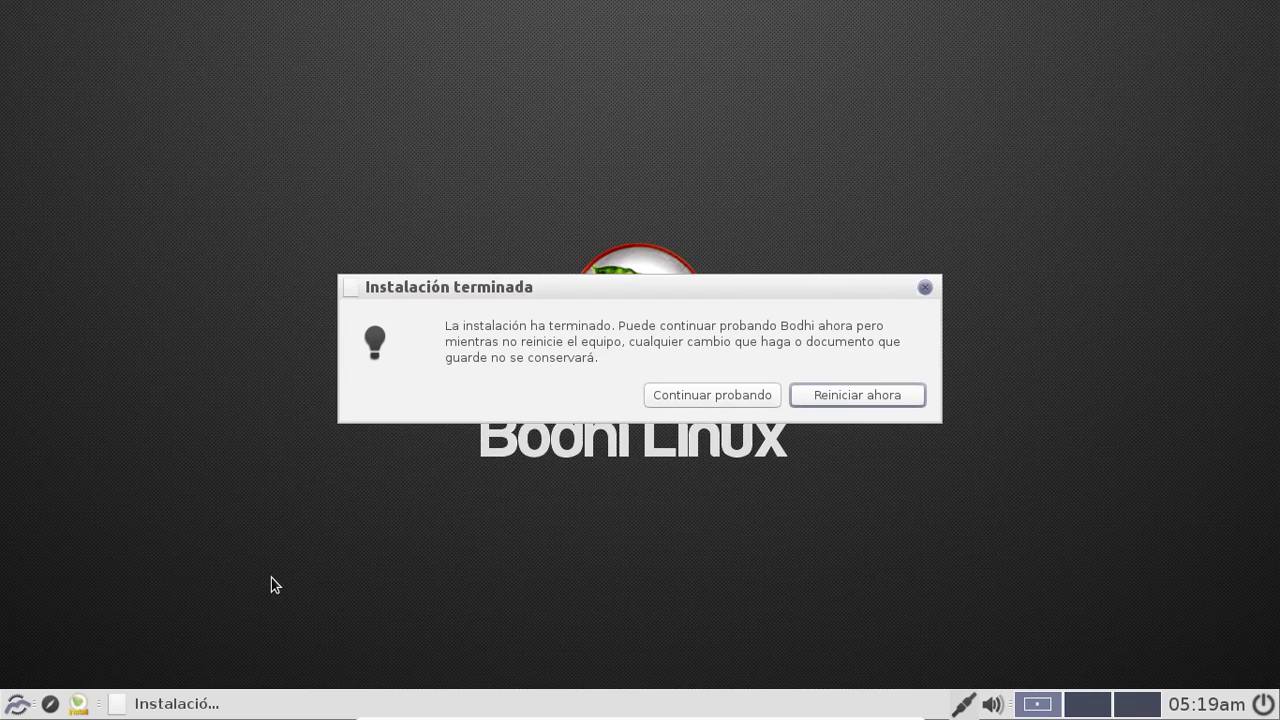
{"action": "left_click", "coordinate": [838, 398]}
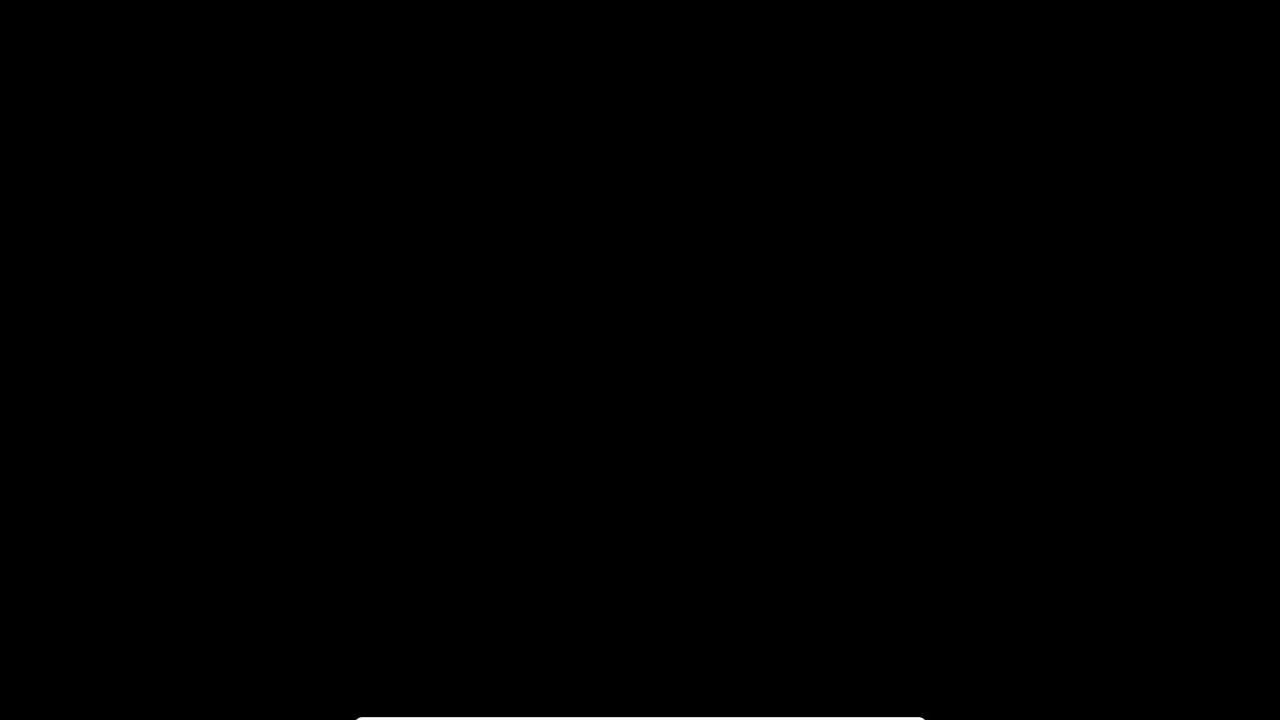
{"action": "key", "text": "Down"}
{"action": "key", "text": "Down"}
{"action": "key", "text": "Up"}
{"action": "key", "text": "Up"}
{"action": "key", "text": "Return"}
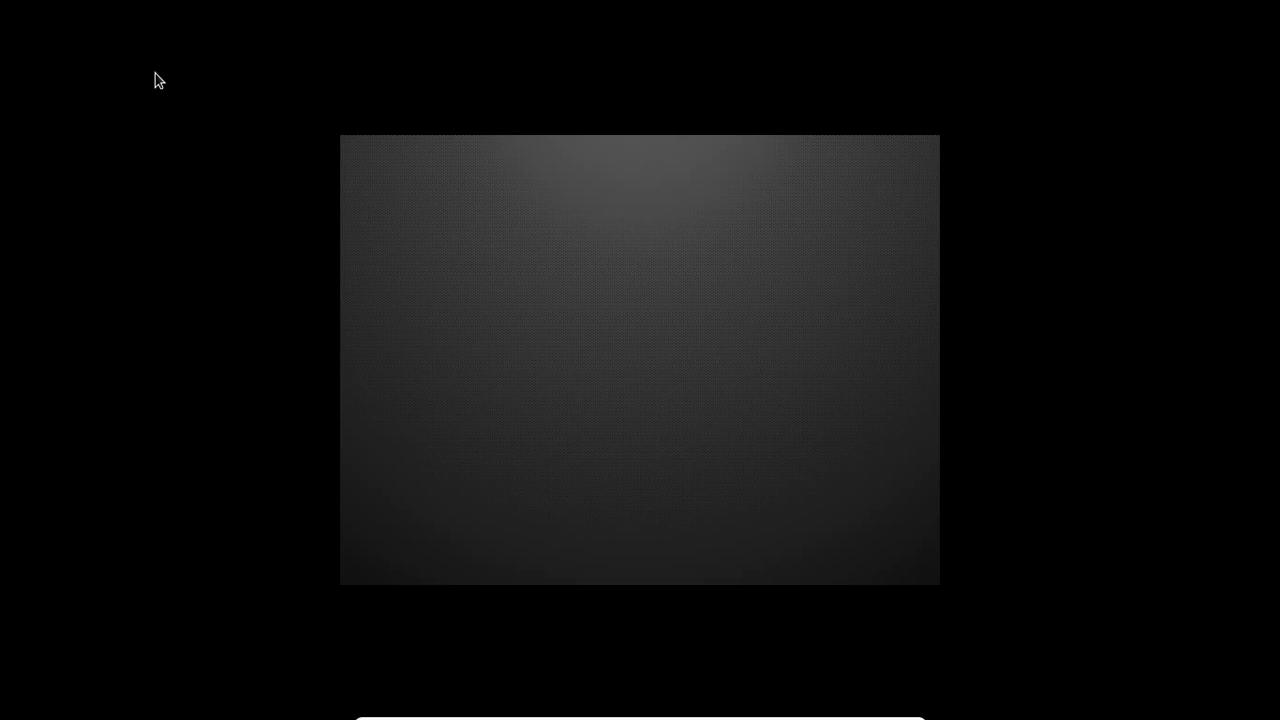